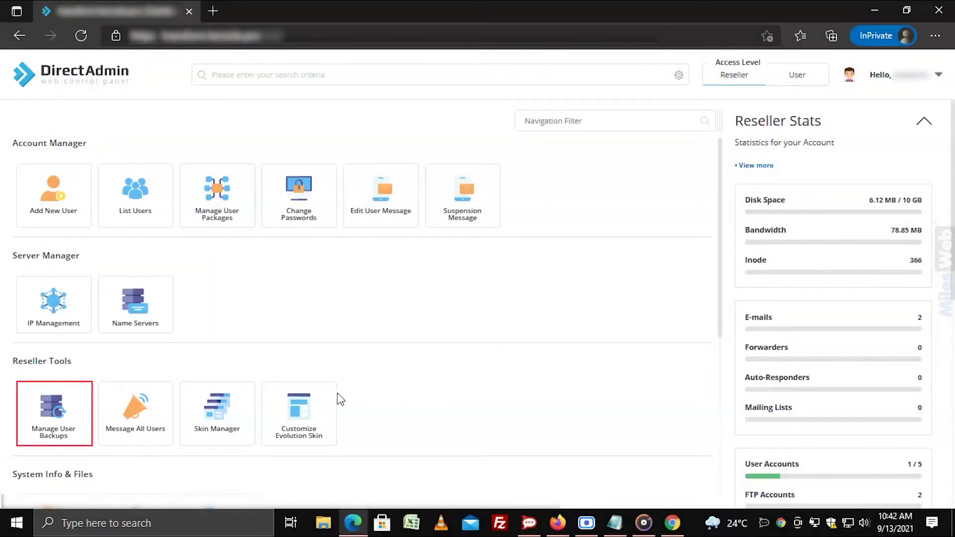
- From Manage User Backups, start a scheduled backup covering All Users after trying other user options
click(77, 432)
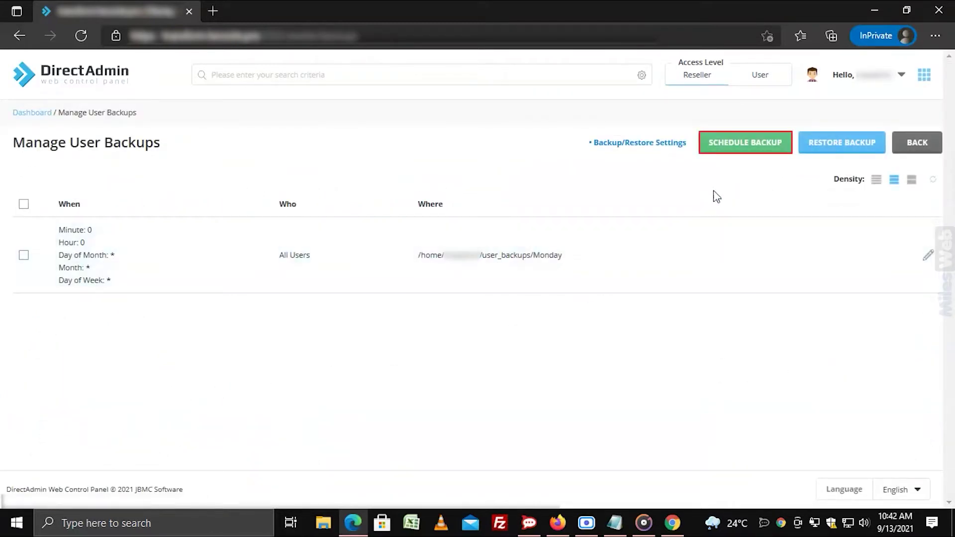
click(738, 155)
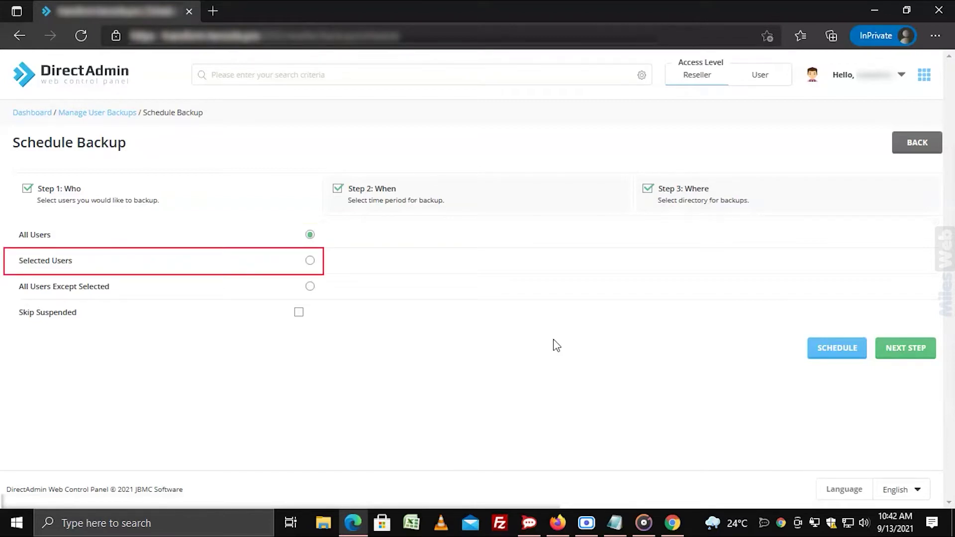
click(310, 261)
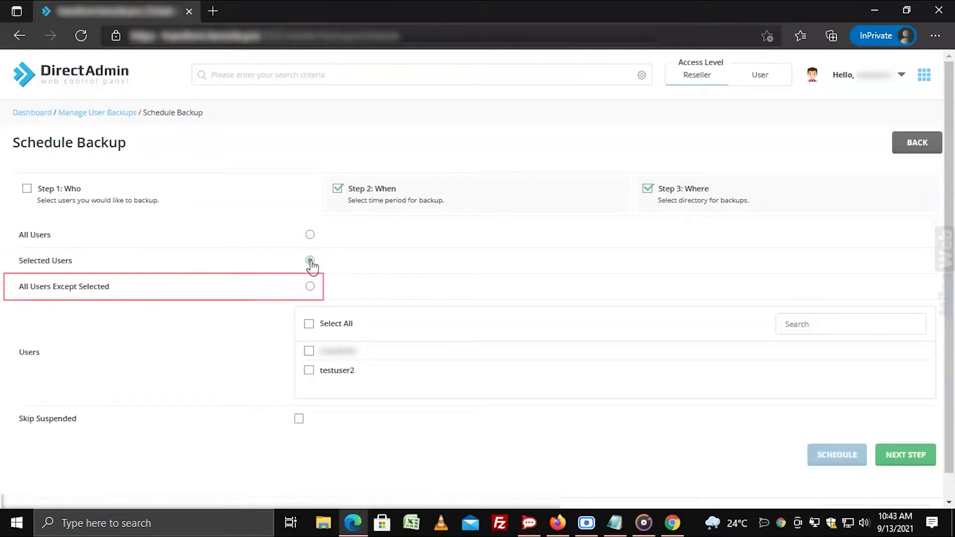
click(311, 289)
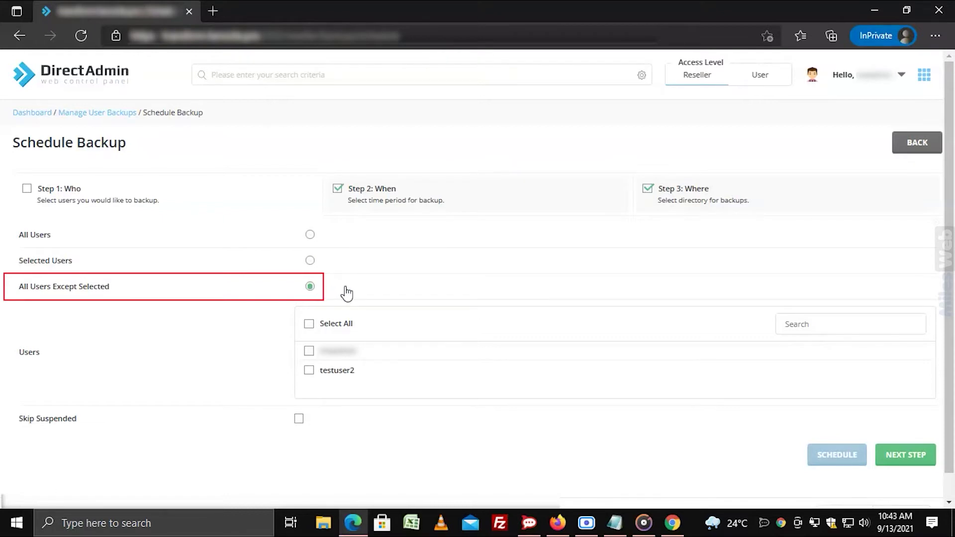
click(312, 353)
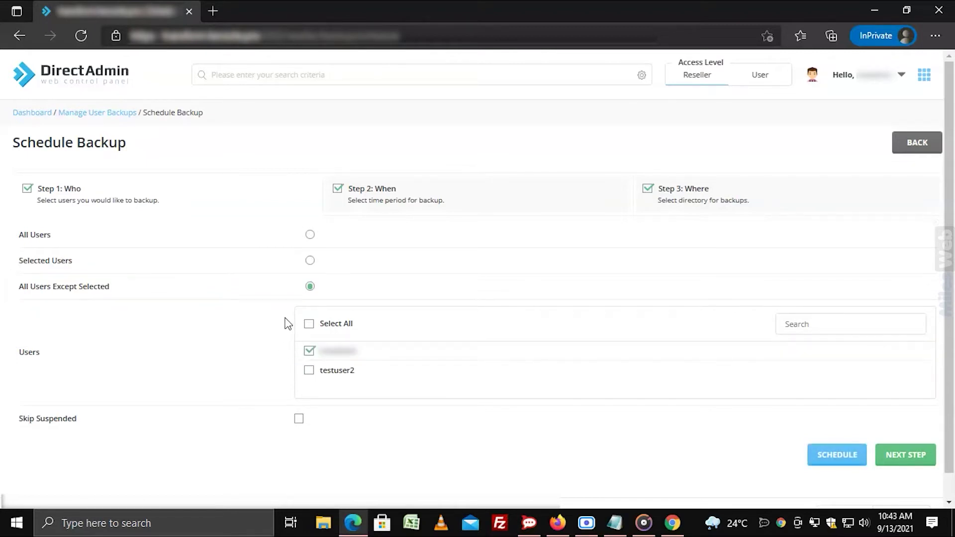
click(311, 236)
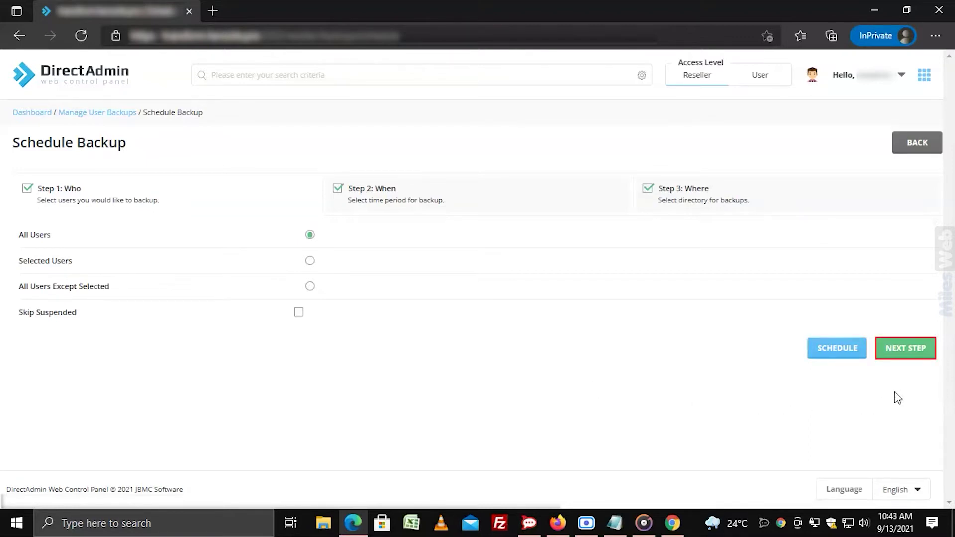
click(905, 354)
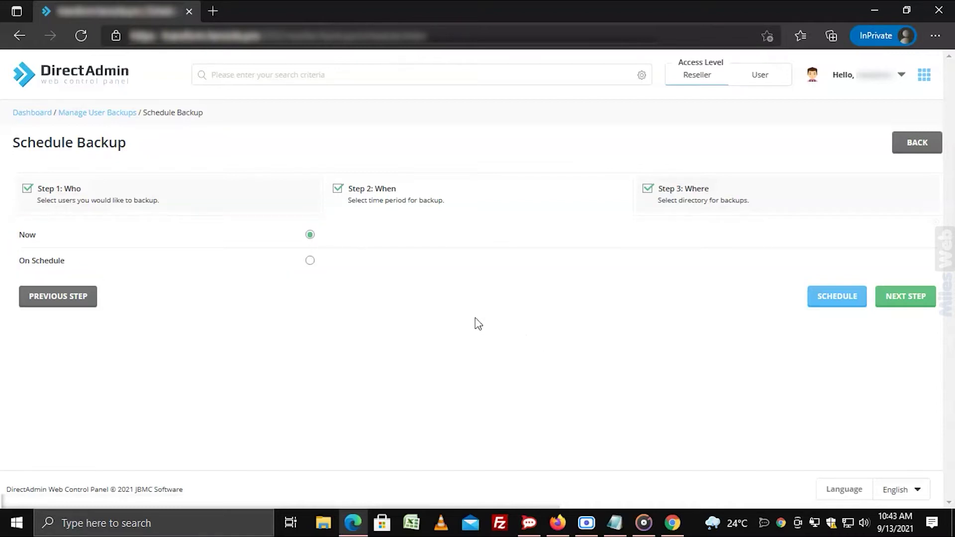
- Switch backup timing to On Schedule and clear the cron Hour value of 5
click(310, 263)
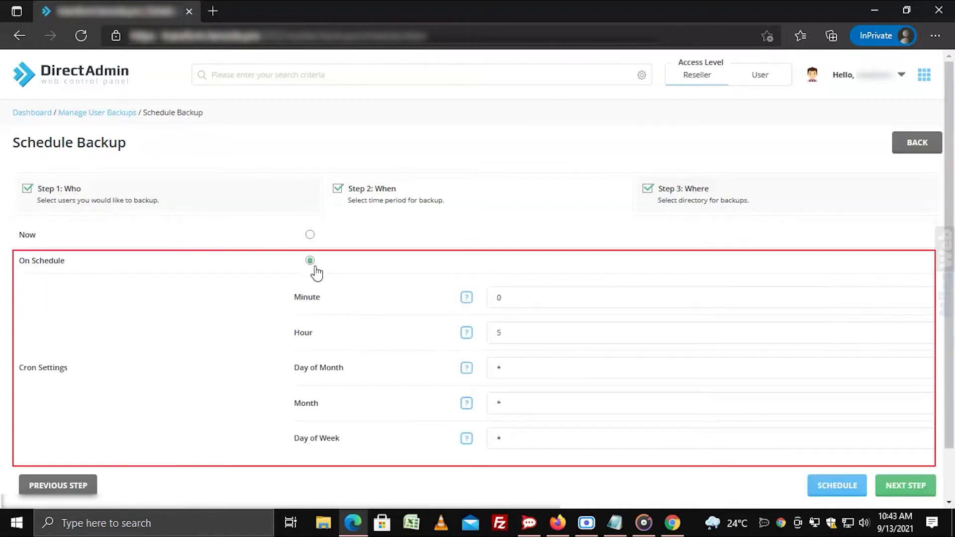
click(531, 331)
key(BackSpace)
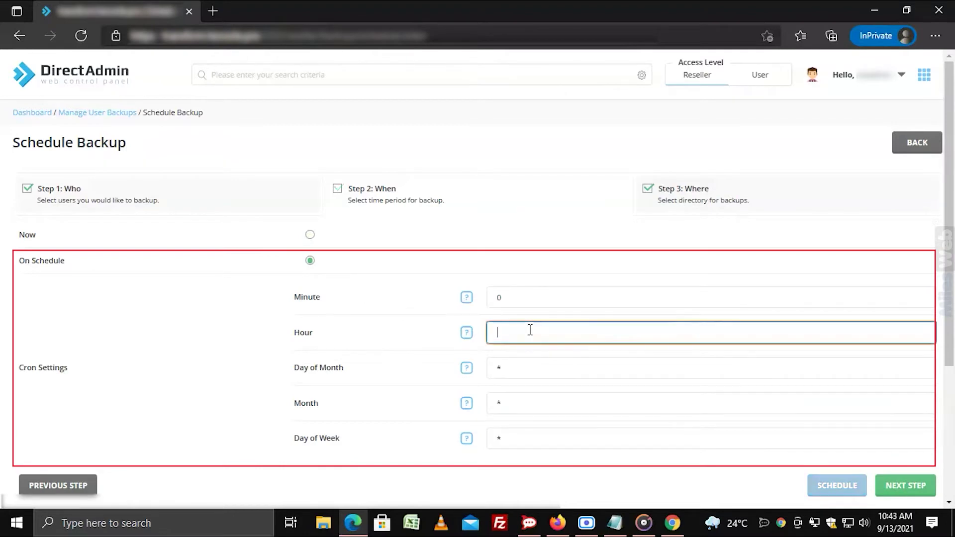
text(6)
scroll(530, 331, down, 1)
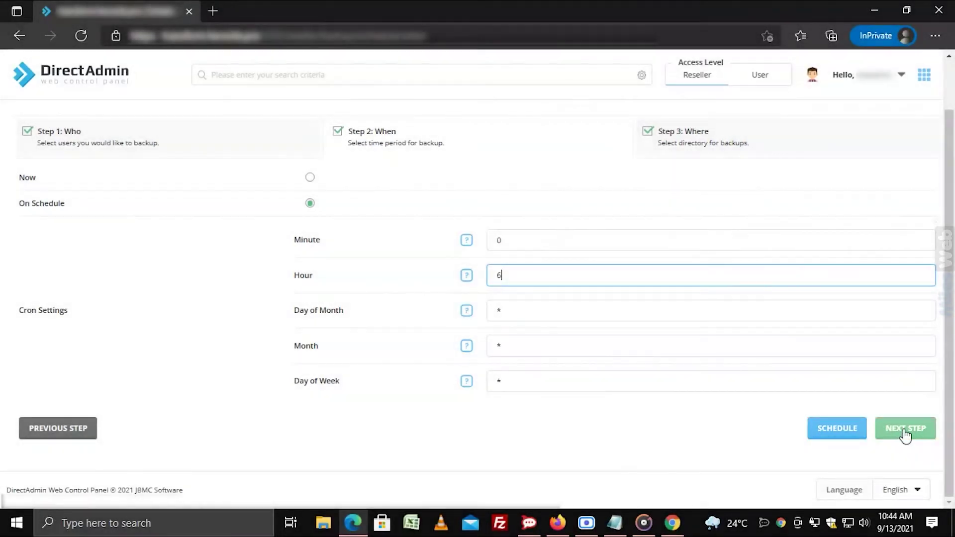
- Store the backup locally in user_backups, append Day of Week (/Monday), and schedule it
click(905, 430)
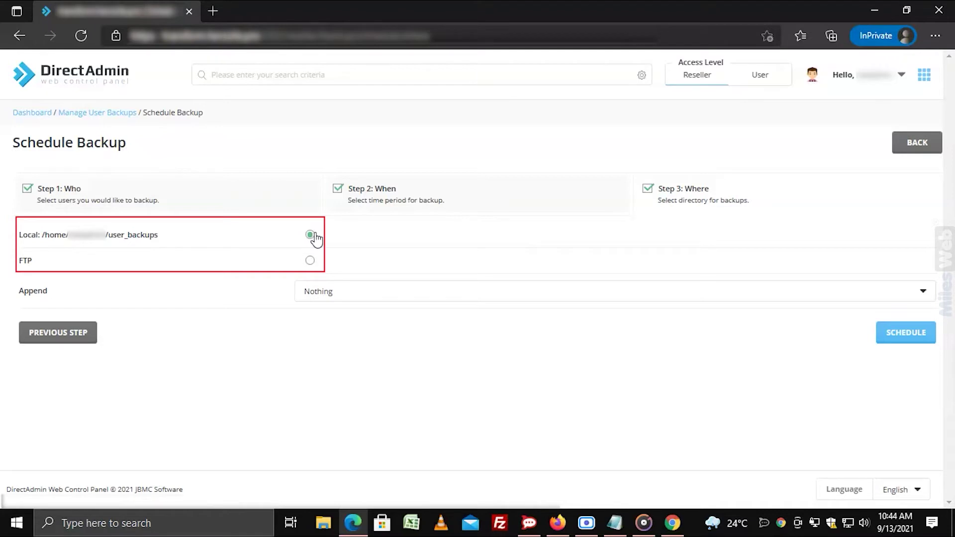
click(310, 261)
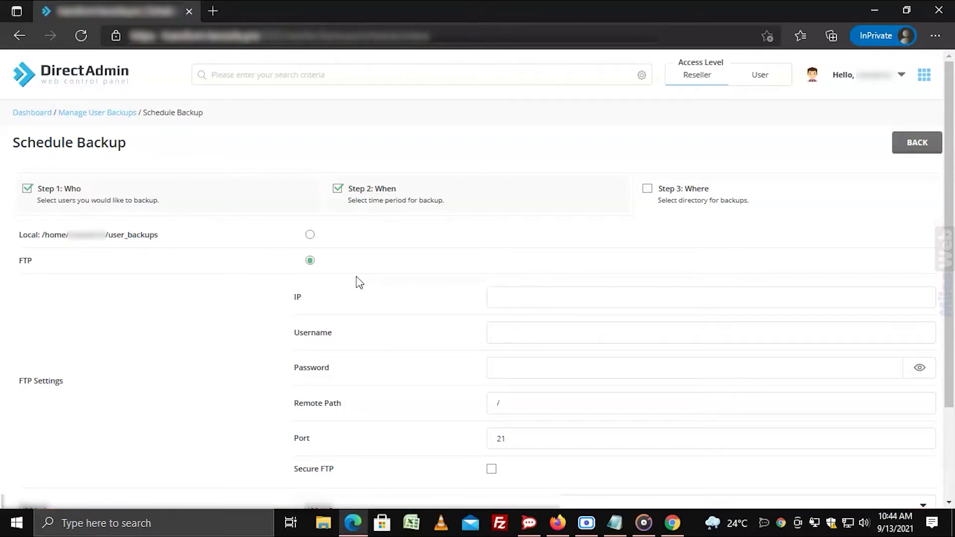
click(310, 236)
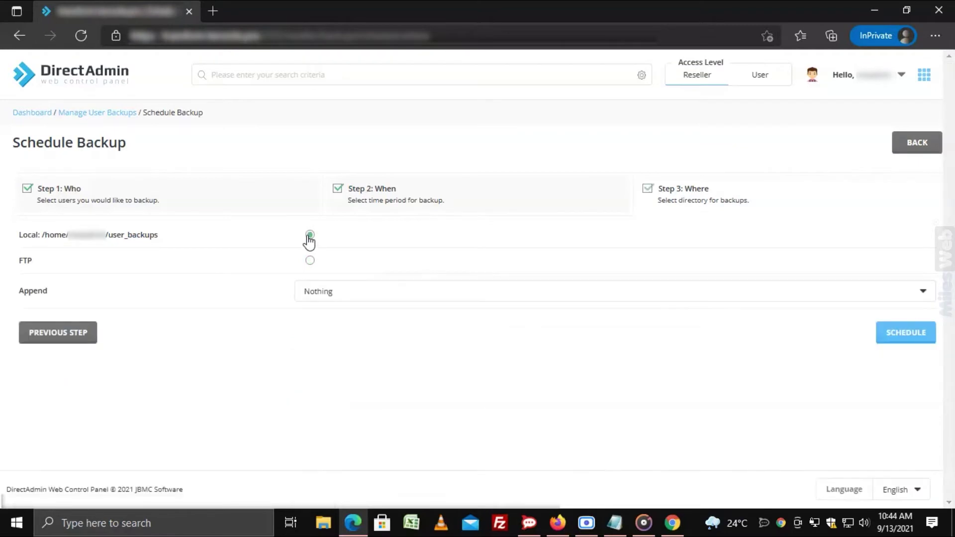
click(363, 296)
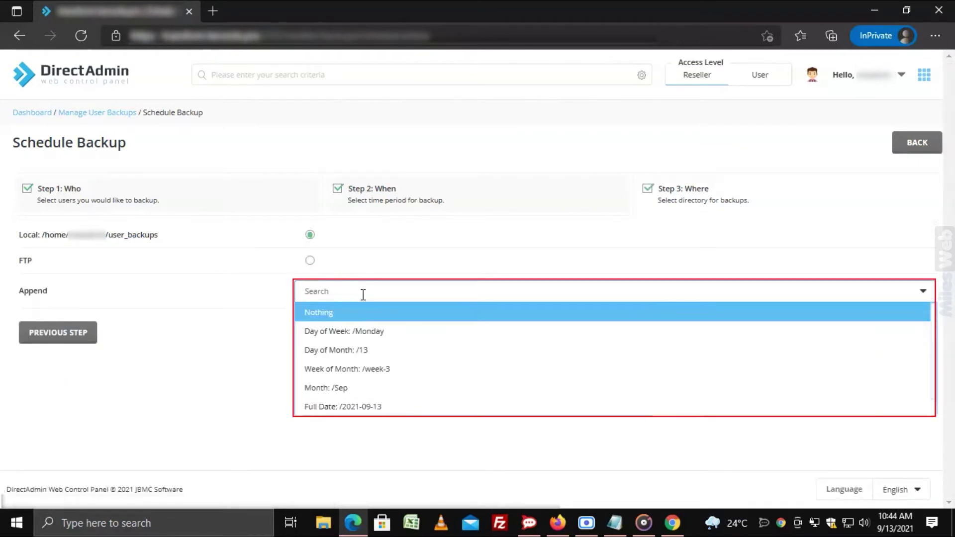
click(363, 332)
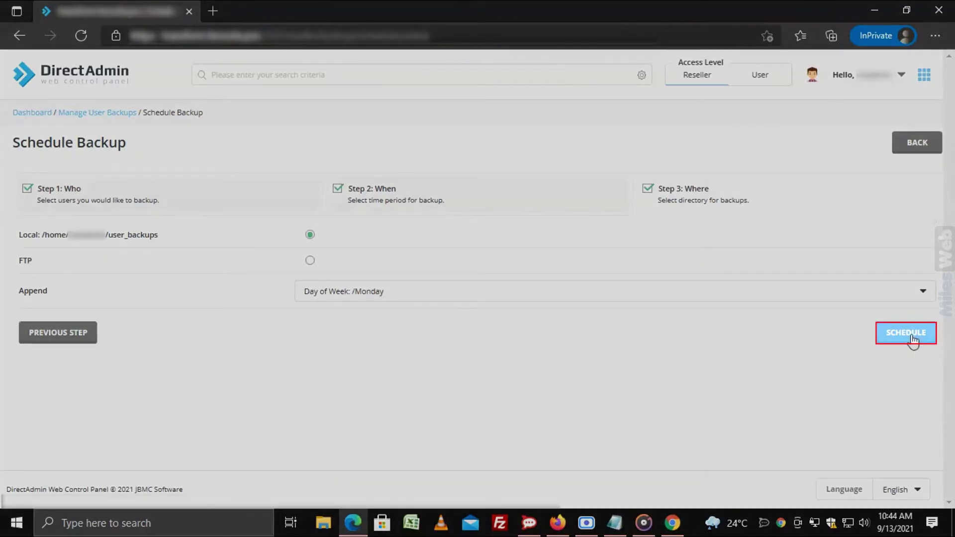
click(911, 334)
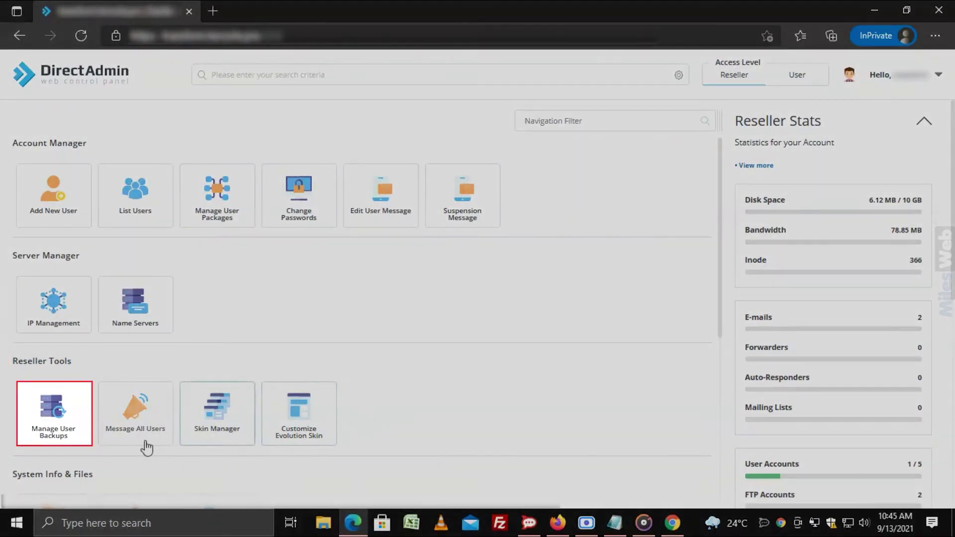
- Check the hour-6 backup in Manage User Backups, then start Restore Backup
click(64, 425)
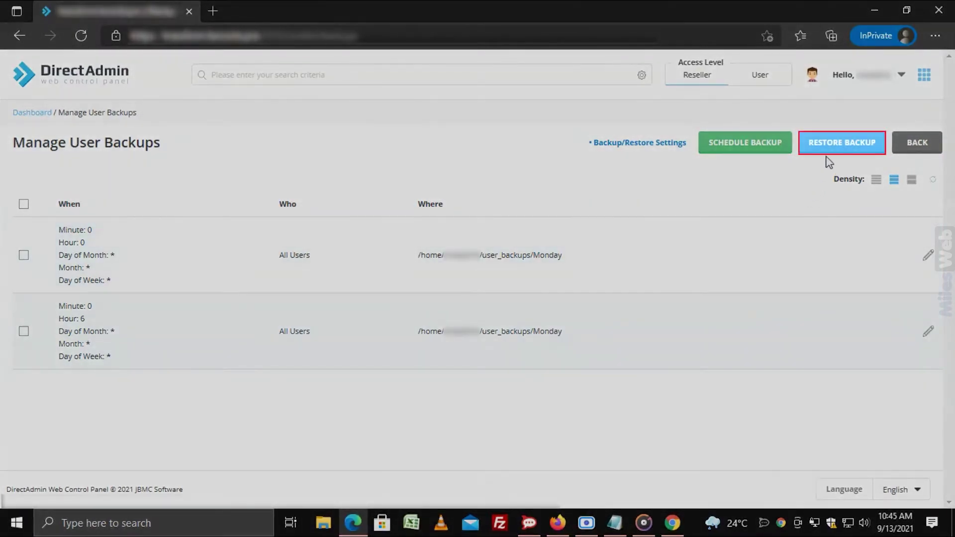
click(830, 148)
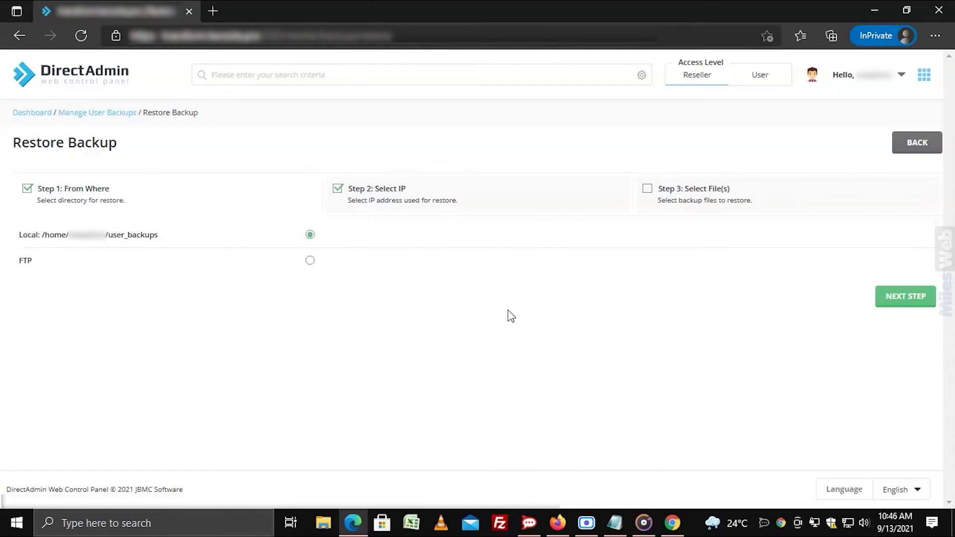
- Restore from local user_backups instead of FTP, using the IP stored in the backup
click(310, 261)
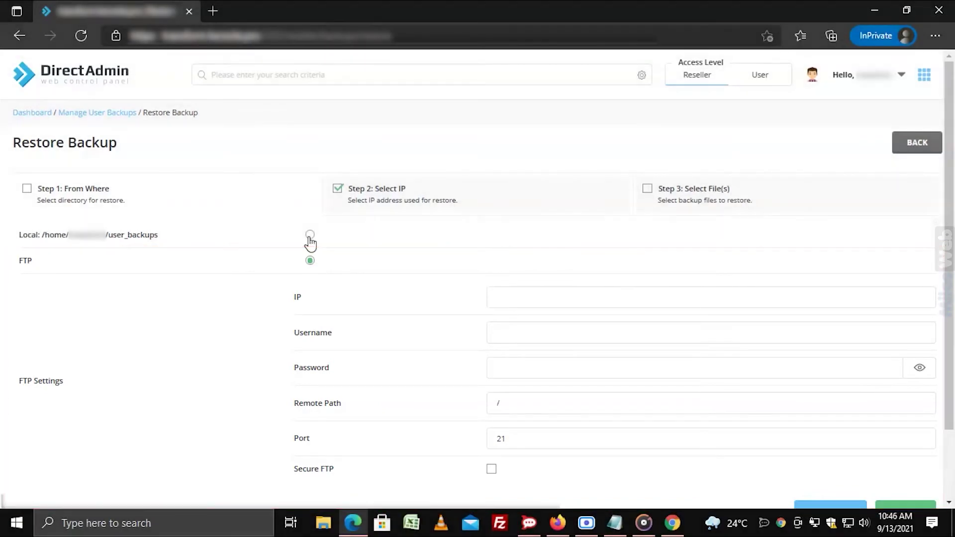
click(310, 237)
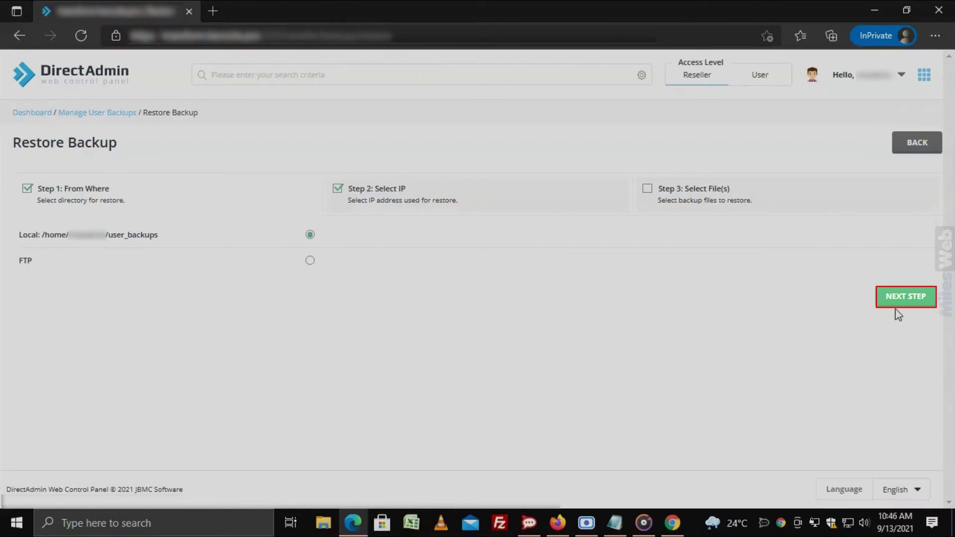
click(897, 305)
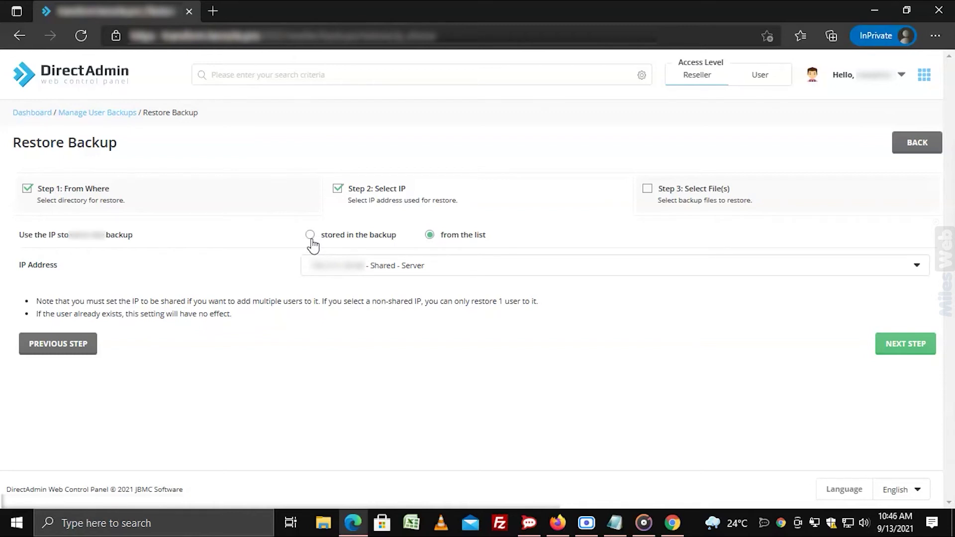
click(310, 236)
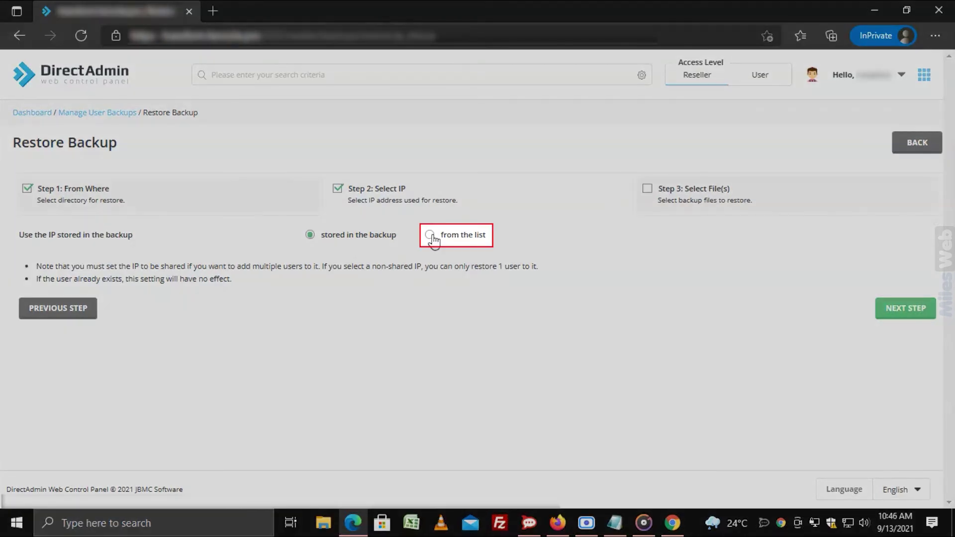
- Set the restore IP to the Shared - Server IP chosen from the list
click(432, 237)
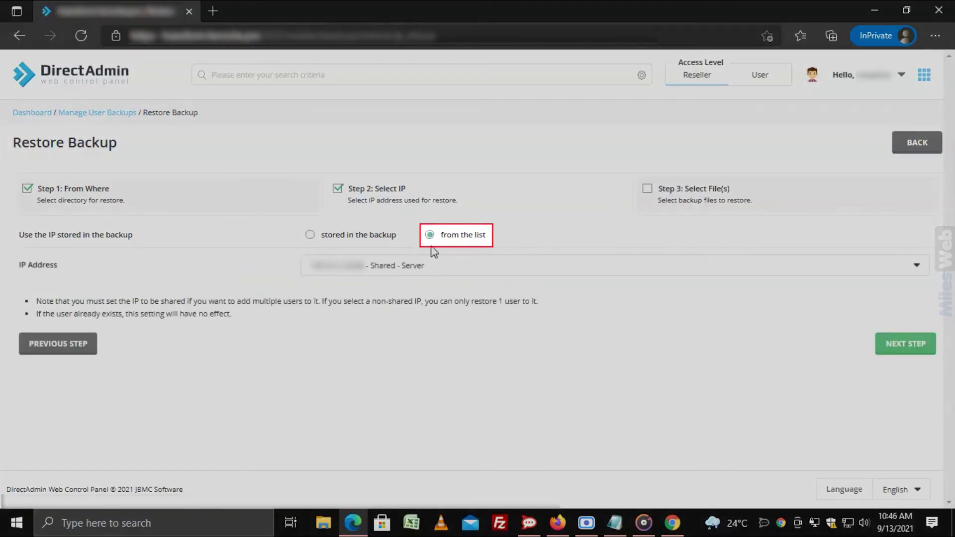
click(437, 268)
click(439, 291)
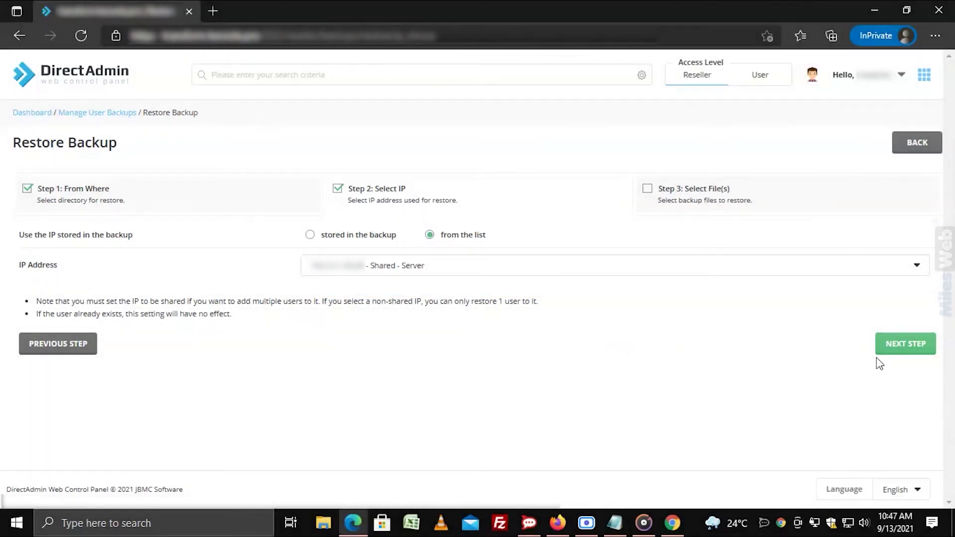
click(903, 353)
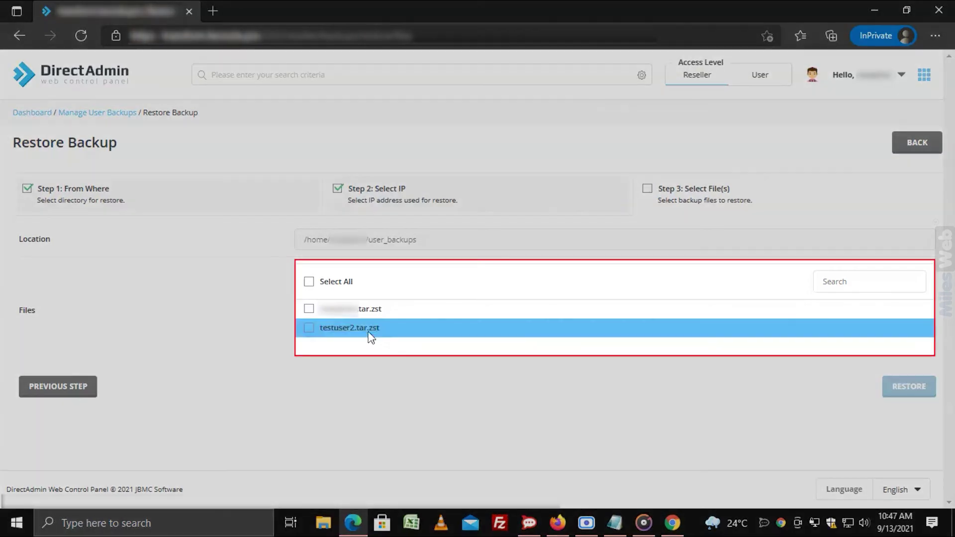
- Select the first .tar.zst archive and queue its restore
click(309, 309)
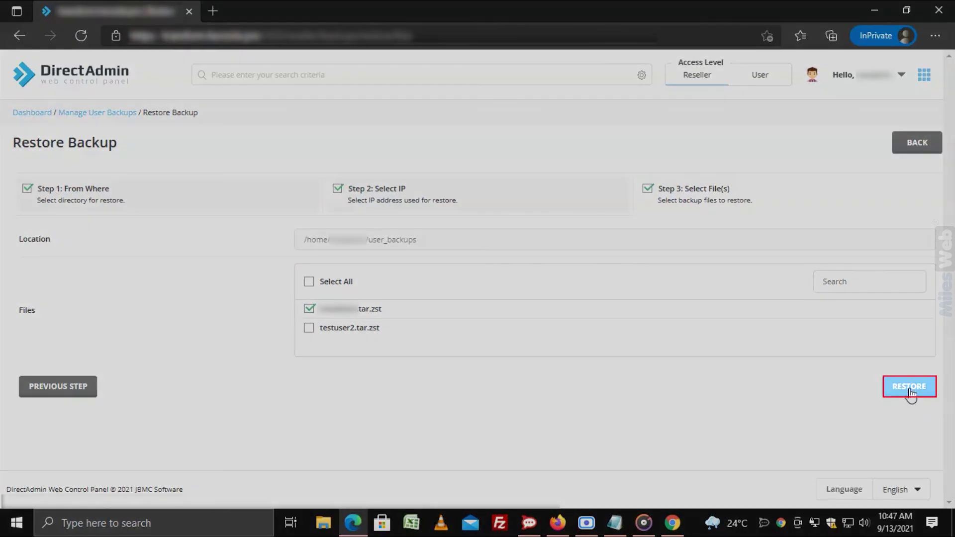
click(910, 391)
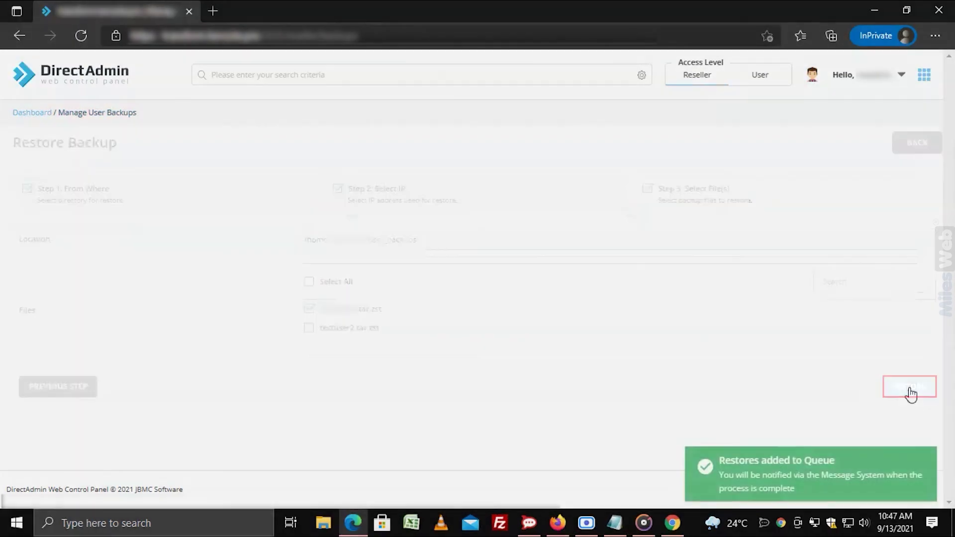